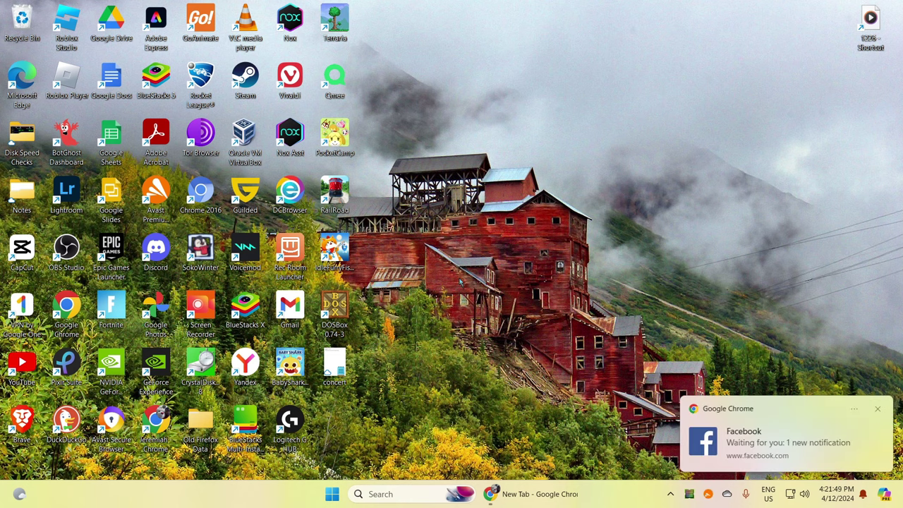
Step: Open Task Manager's performance view and move its window higher on the desktop
key(ctrl+shift+Escape)
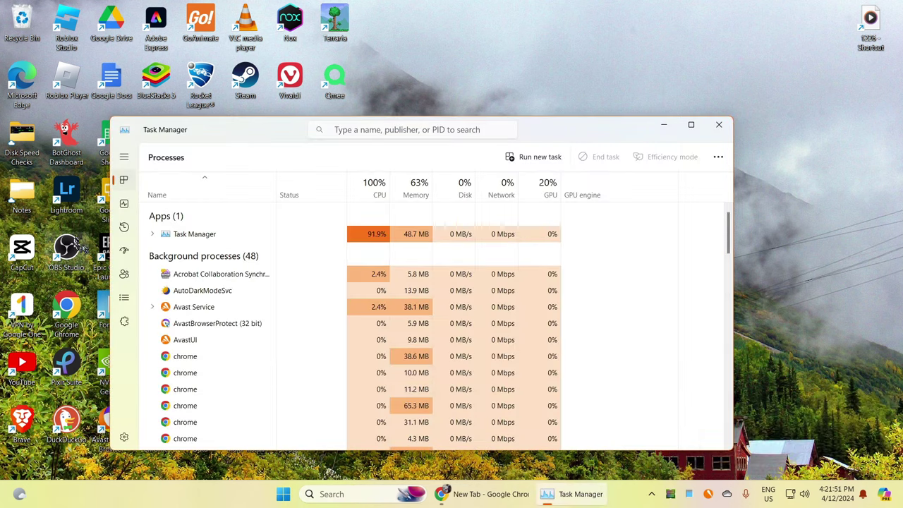
click(124, 206)
drag(280, 139, 292, 101)
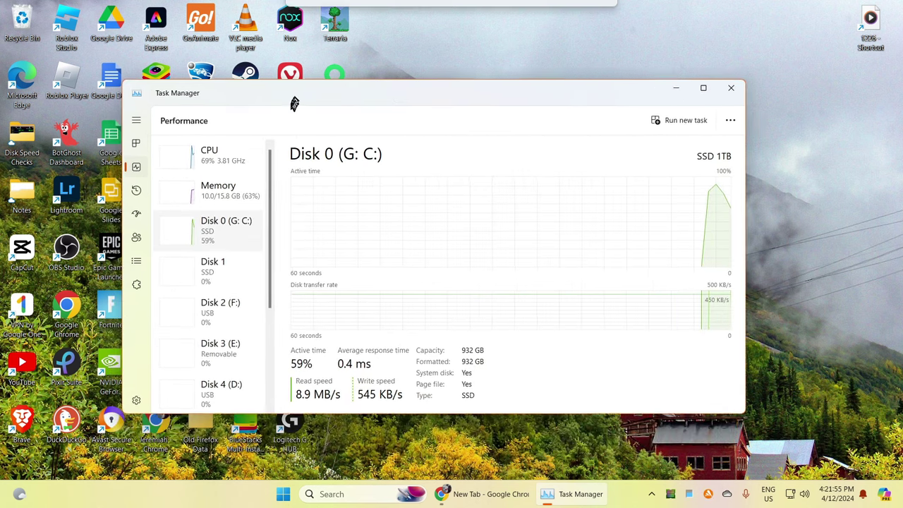
Step: Compare the capacity, device name and type of Disk 2 (F:), Disk 3 (E:), Disk 4 (D:) and Disk 0
scroll(229, 286, down, 1)
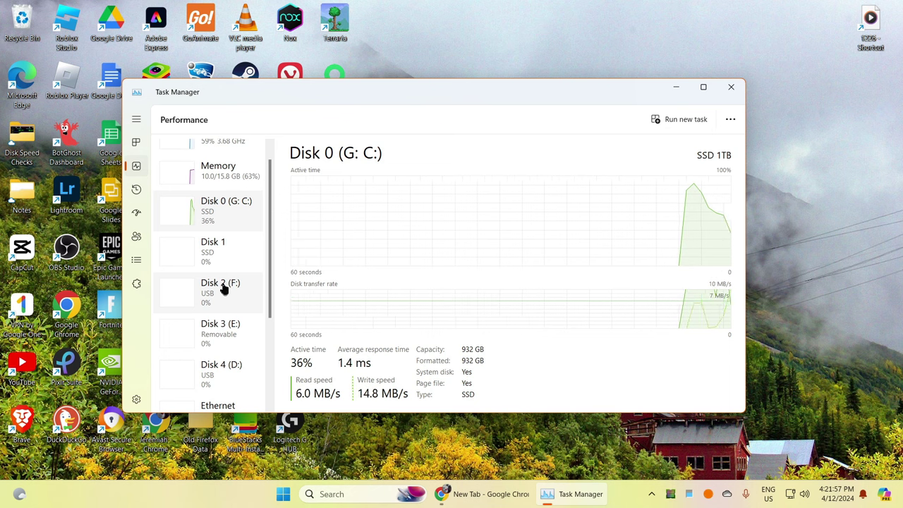
click(222, 288)
click(224, 271)
click(220, 292)
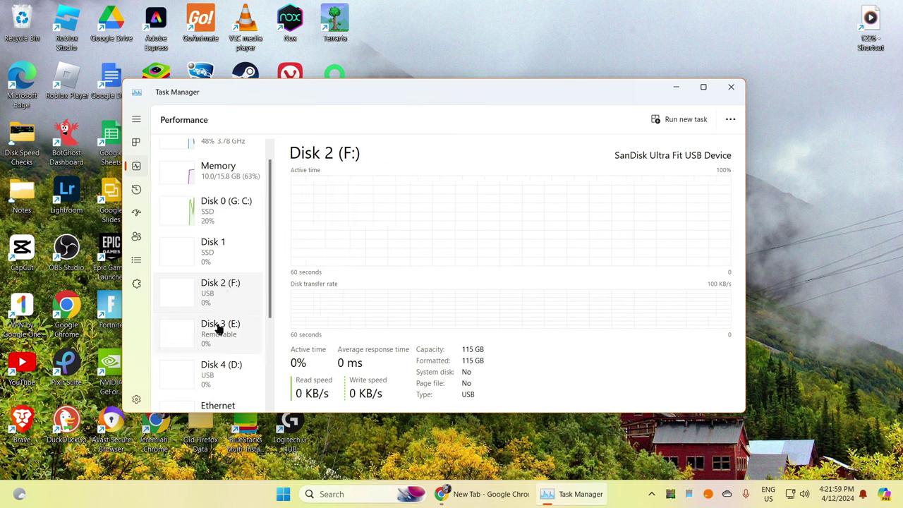
click(218, 328)
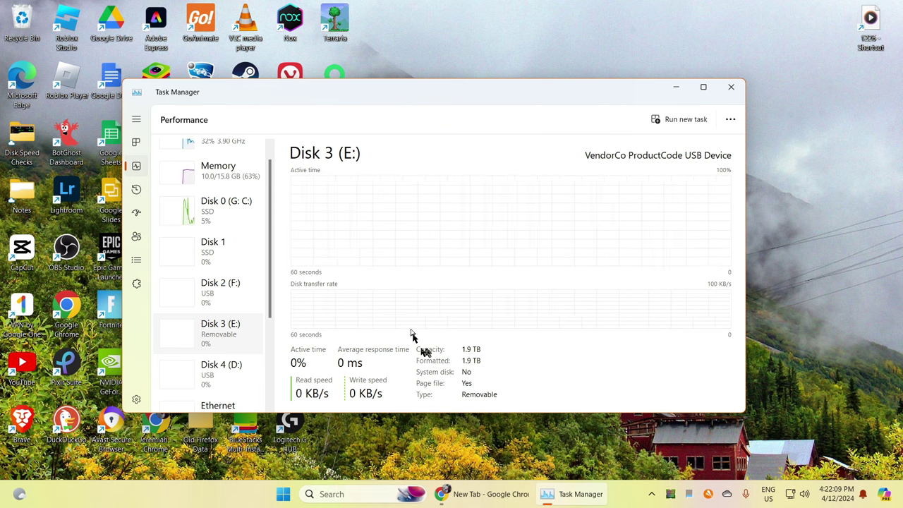
click(216, 386)
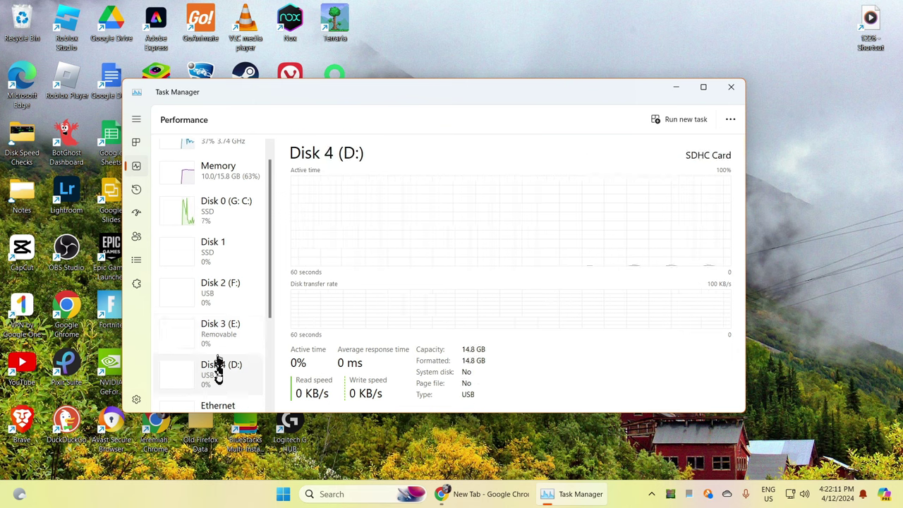
click(236, 347)
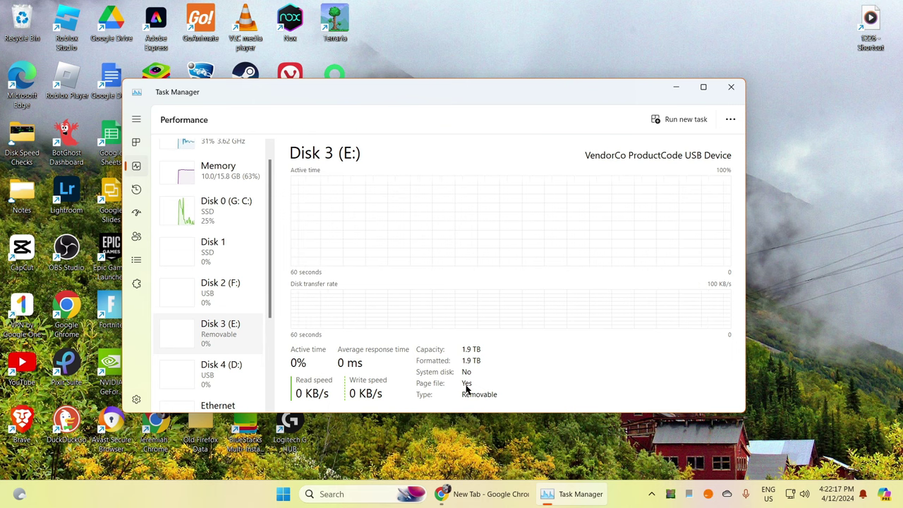
click(217, 212)
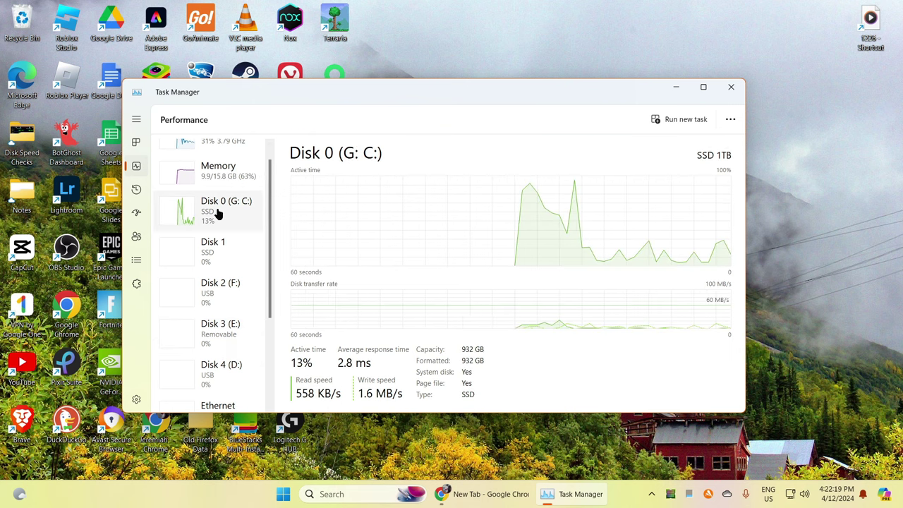
click(232, 344)
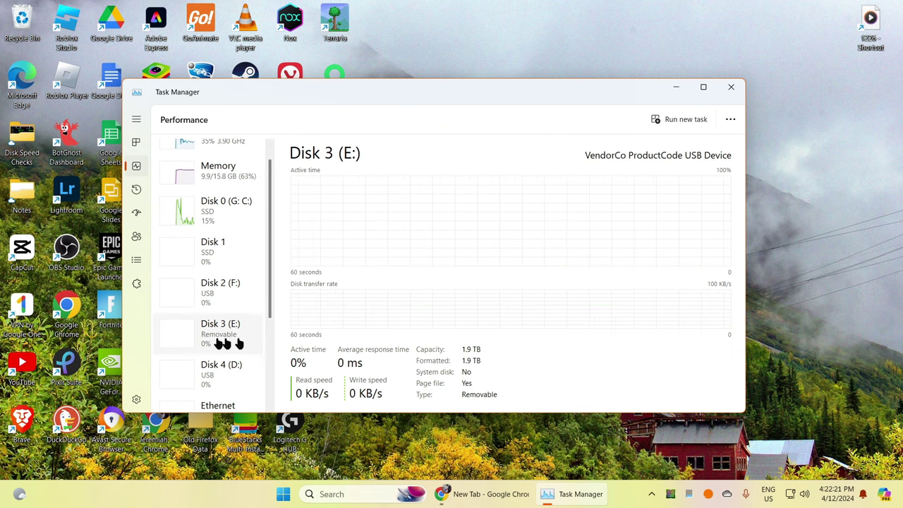
Step: Minimize Task Manager and open Disk Management, placing its window clear of the desktop icons
click(675, 88)
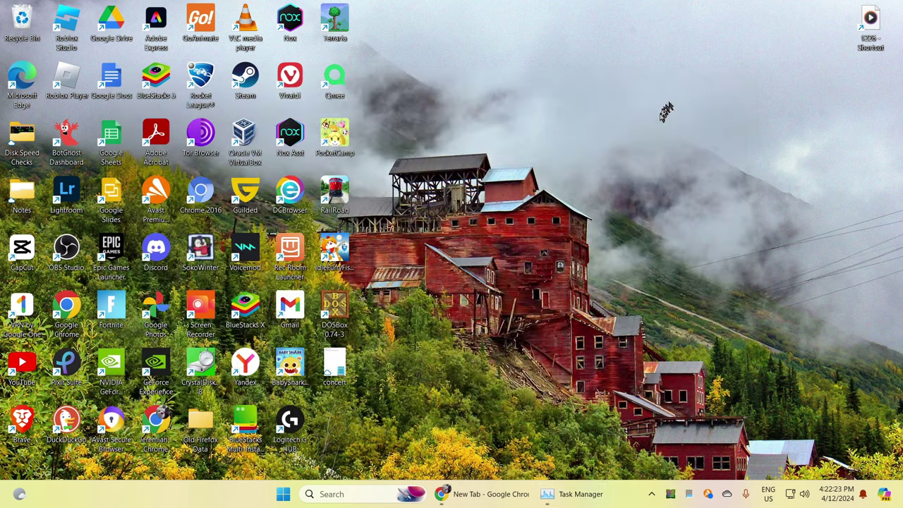
key(super)
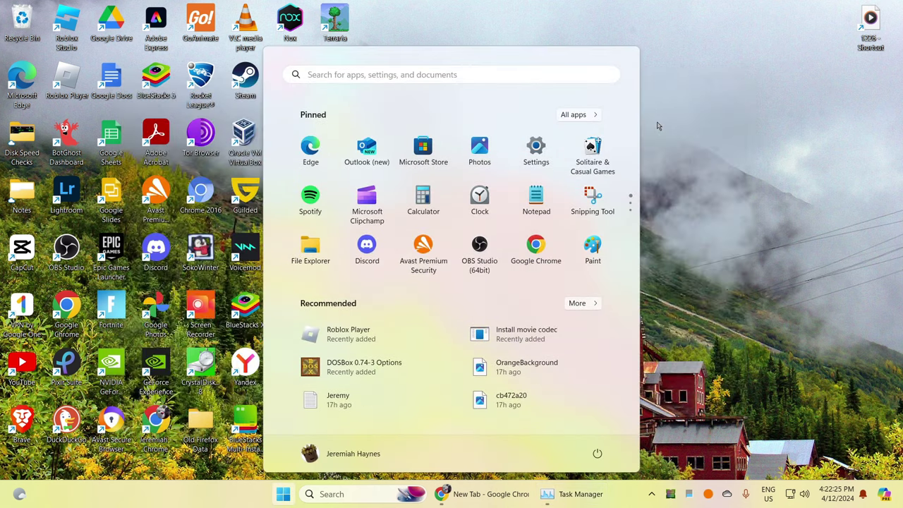
text(disk)
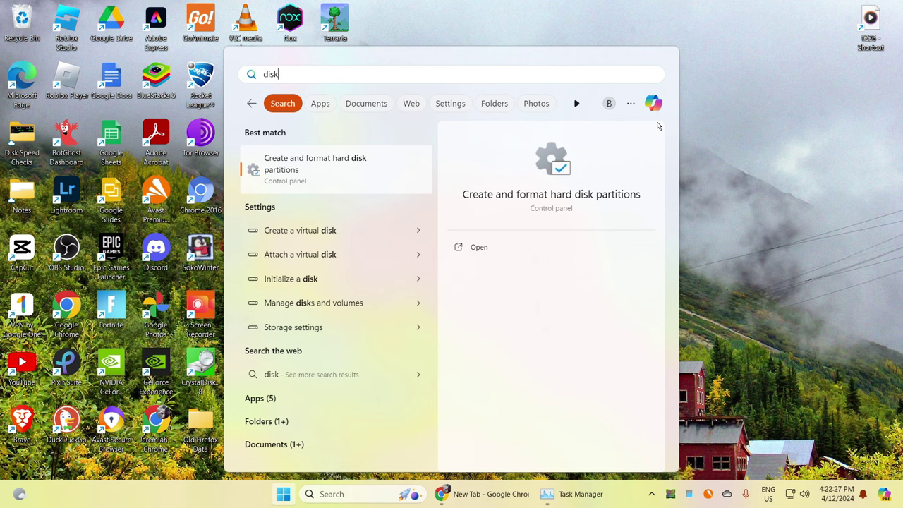
key(Return)
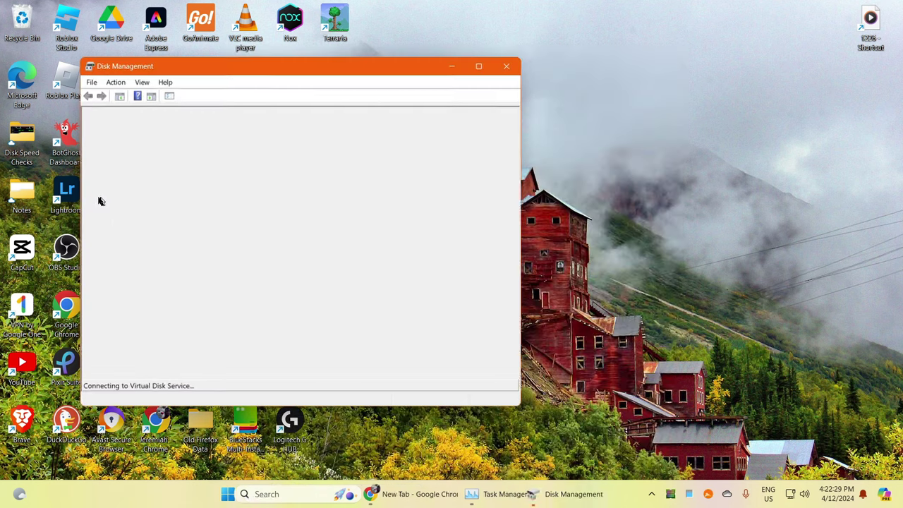
drag(213, 70, 532, 64)
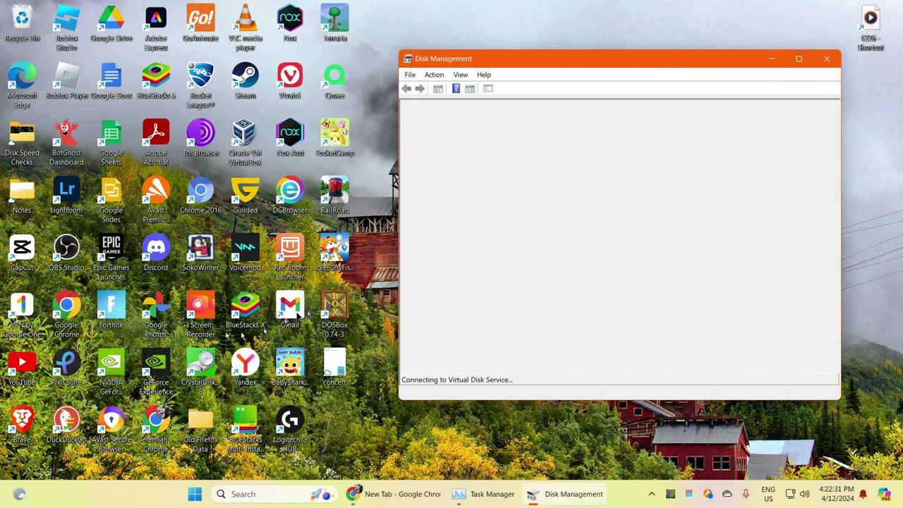
Step: Launch CrystalDiskMark, check the removable disk's letter in Task Manager, and select drive E: as the test target
click(205, 359)
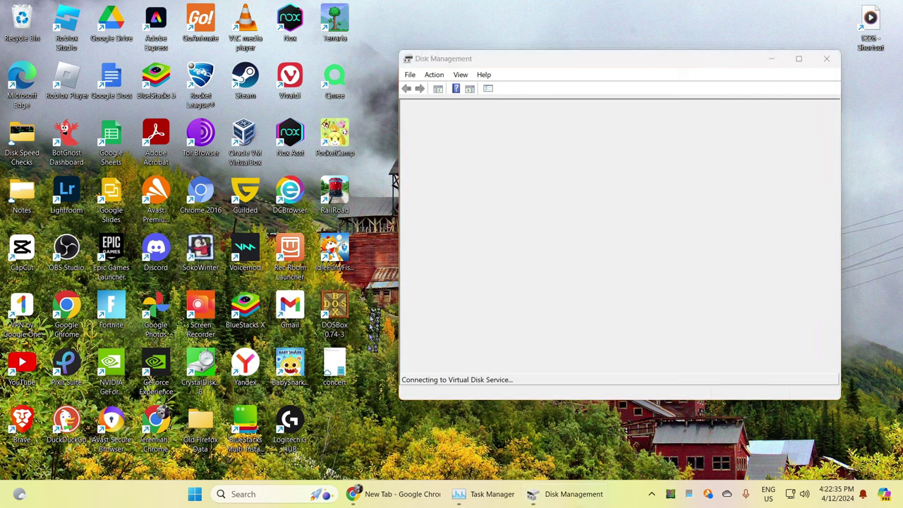
drag(456, 151, 249, 152)
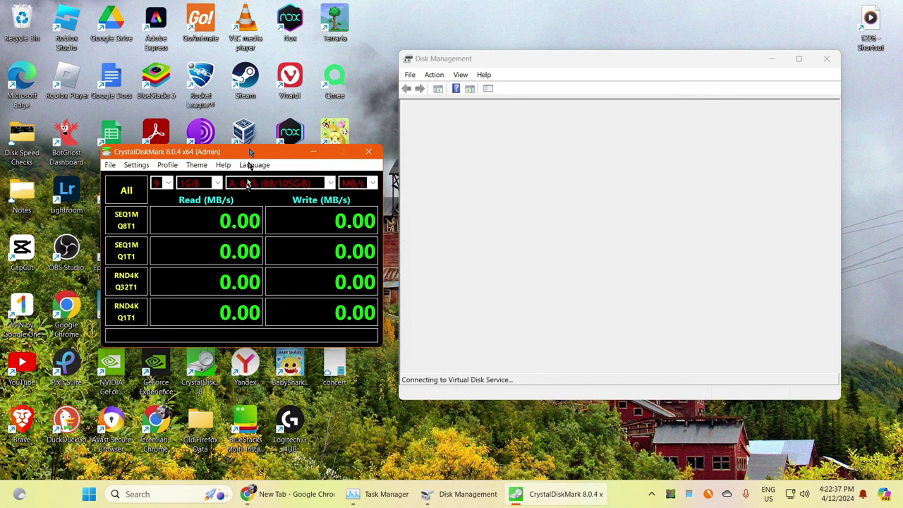
click(249, 182)
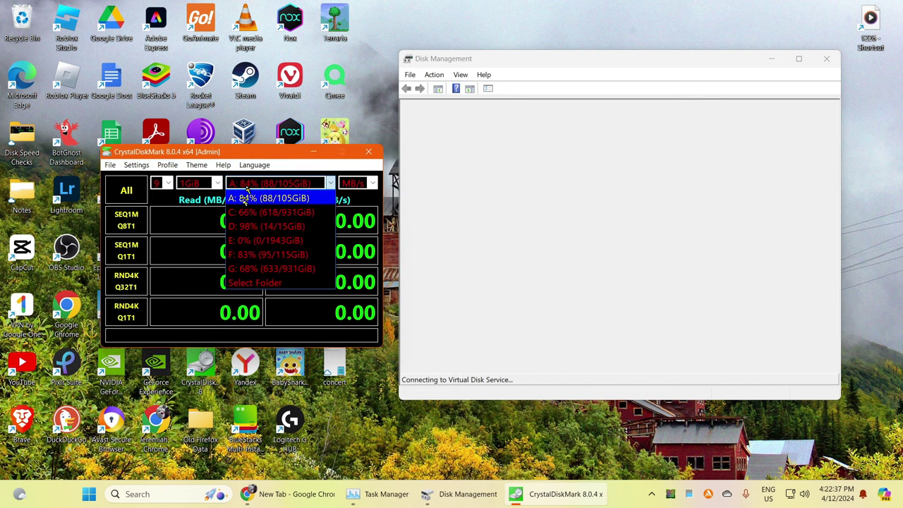
click(318, 246)
click(381, 494)
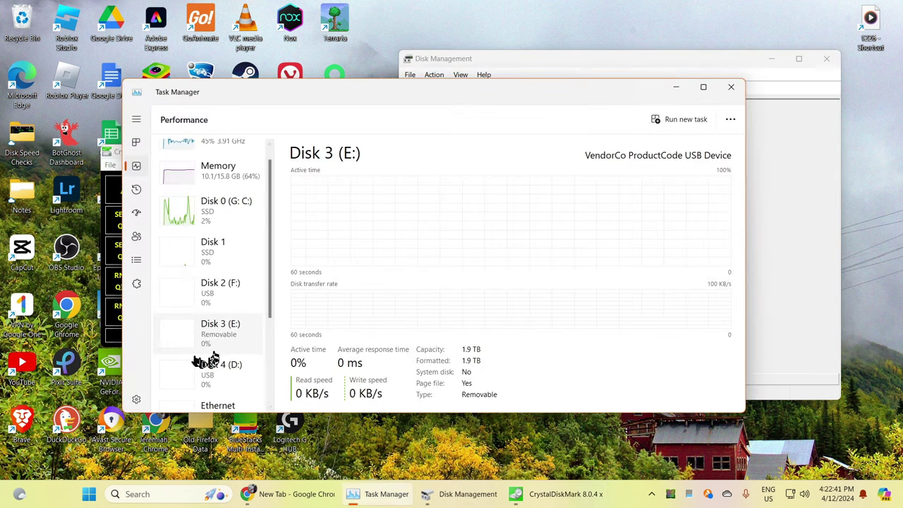
click(676, 87)
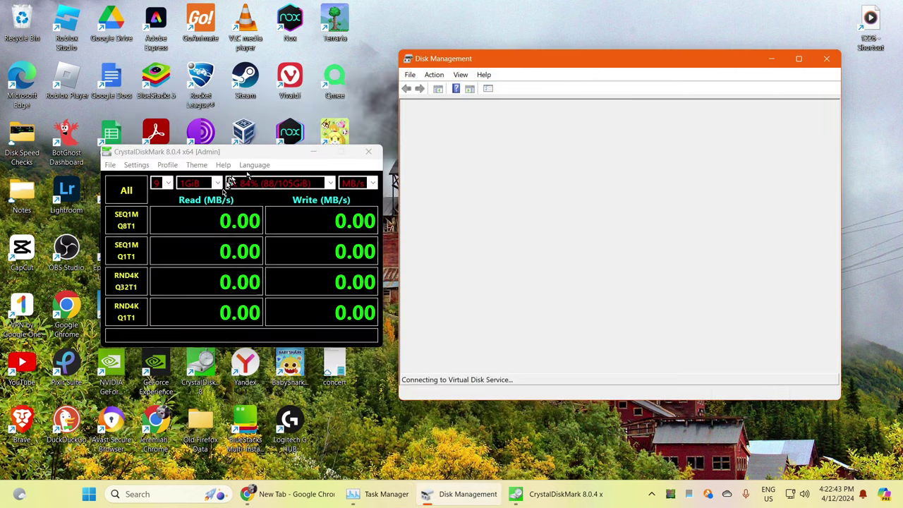
click(275, 183)
click(268, 240)
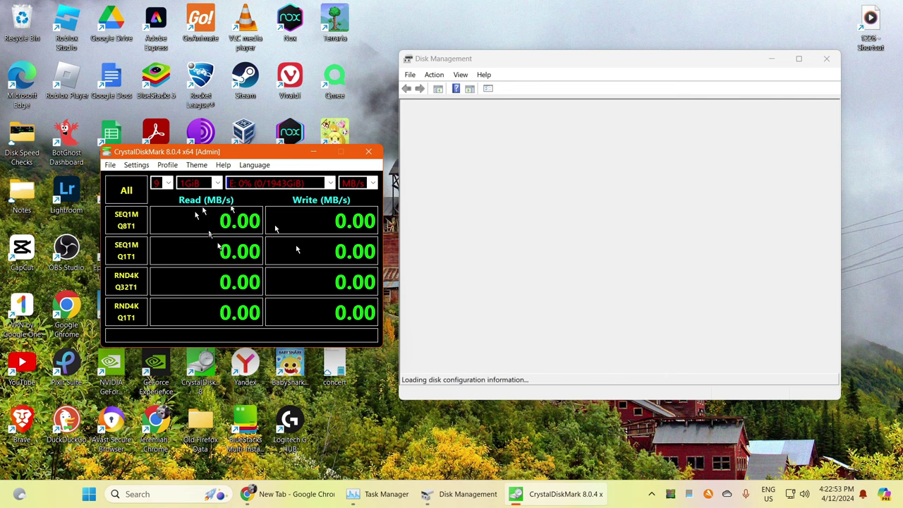
Step: Examine Disk 3 (E:) in Task Manager and Disk Management, and close Disk Management
click(397, 493)
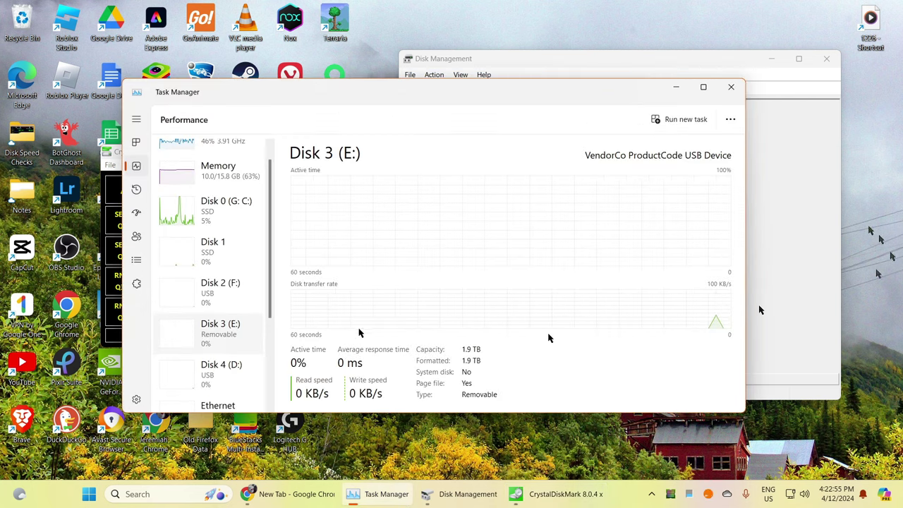
click(676, 90)
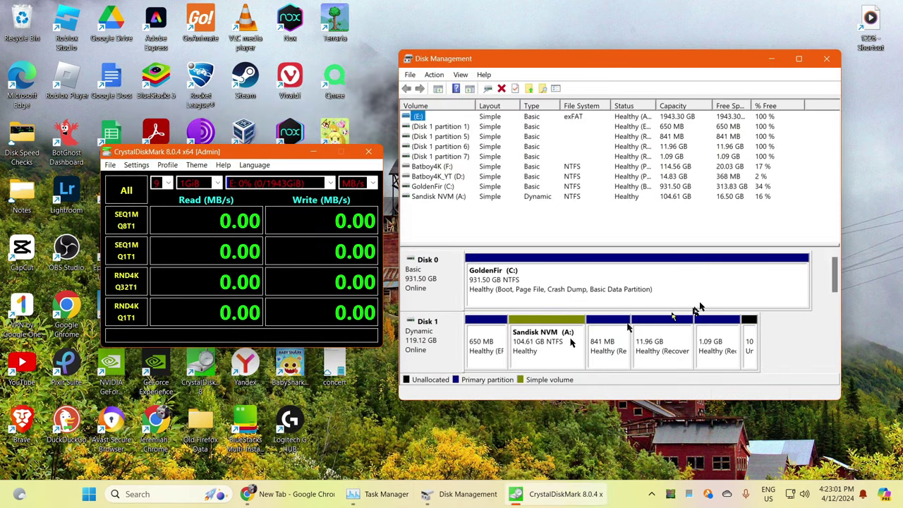
drag(831, 273, 835, 302)
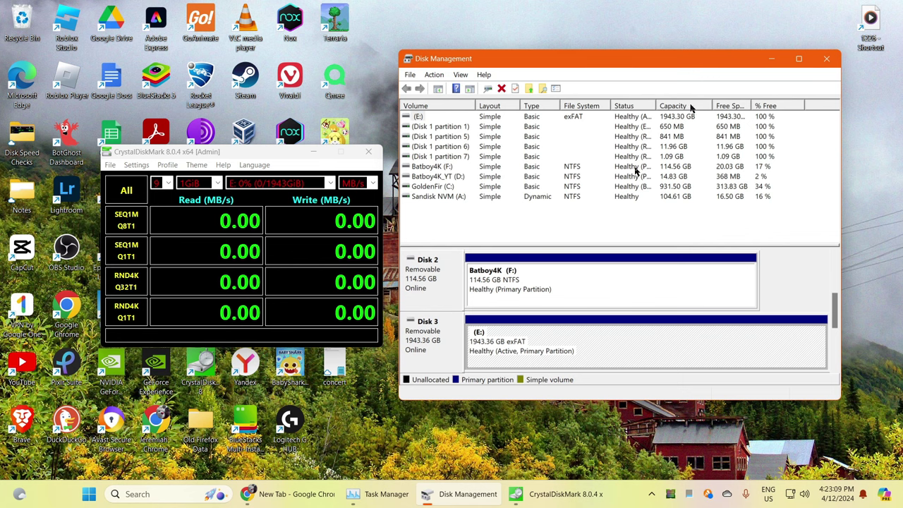
click(827, 58)
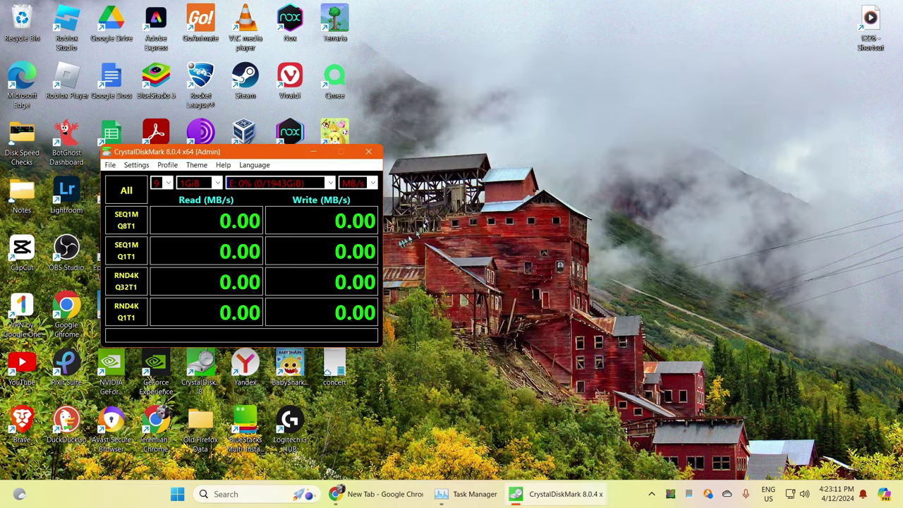
Step: Run all CrystalDiskMark tests on drive E: with the Task Manager disk graph placed beside the benchmark window
click(132, 194)
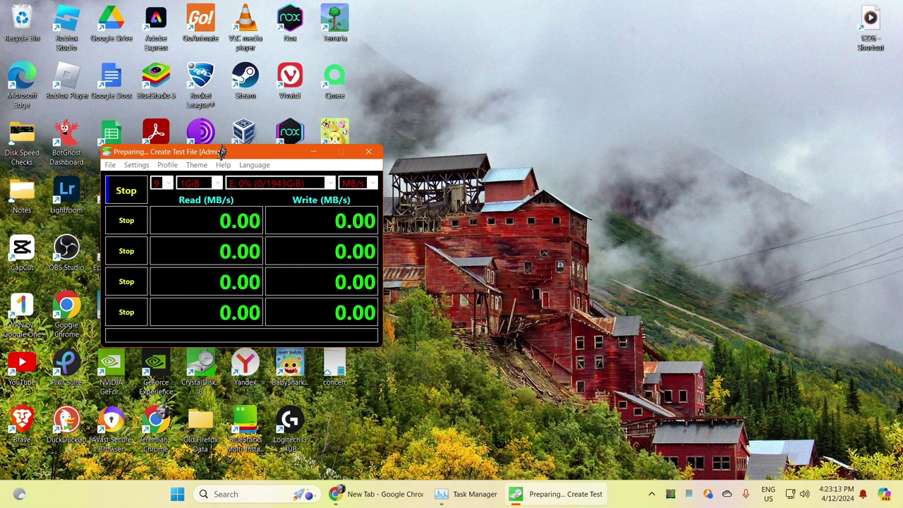
drag(221, 154, 727, 88)
click(462, 495)
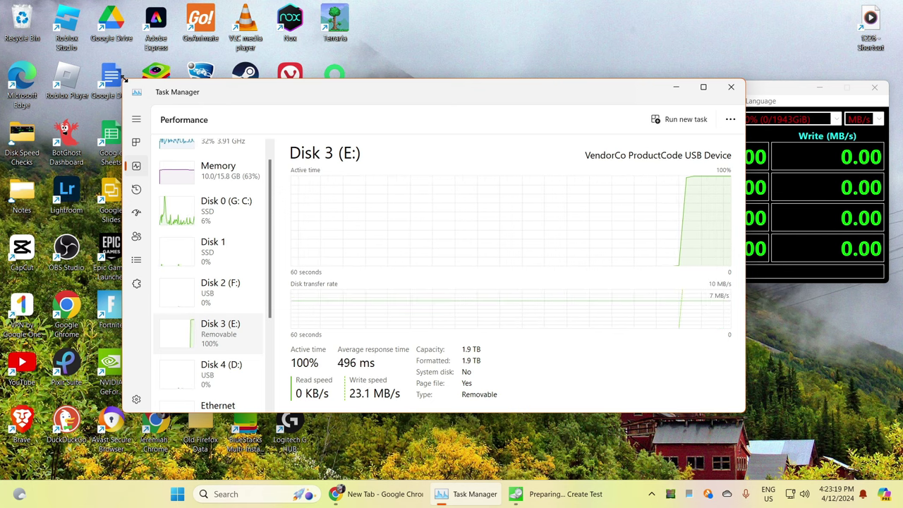
drag(124, 80, 209, 85)
drag(441, 99, 264, 37)
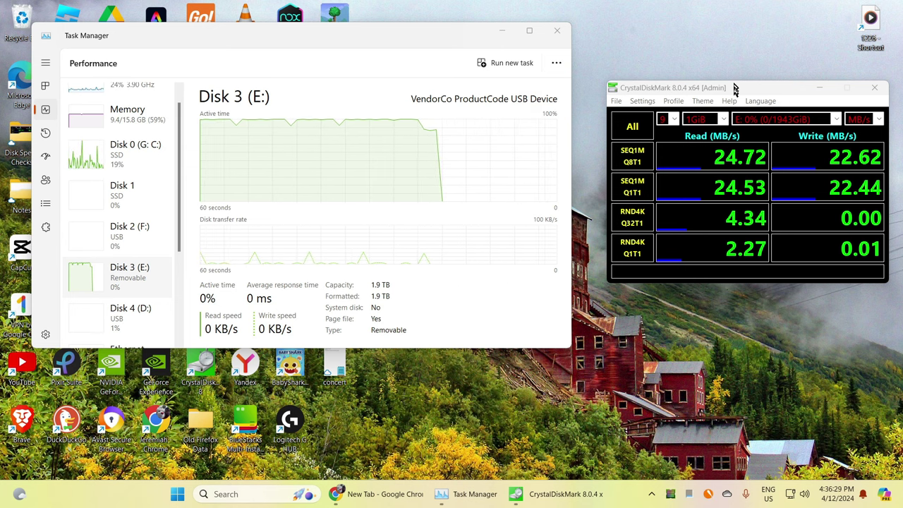
Step: Minimize Task Manager, review the benchmark results for drive E:, and close CrystalDiskMark
drag(734, 90, 557, 145)
click(492, 31)
click(491, 31)
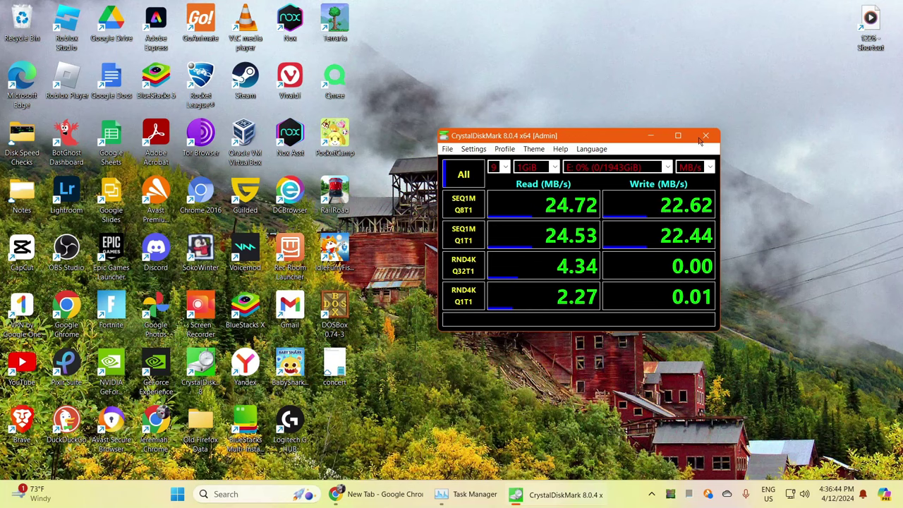
click(704, 137)
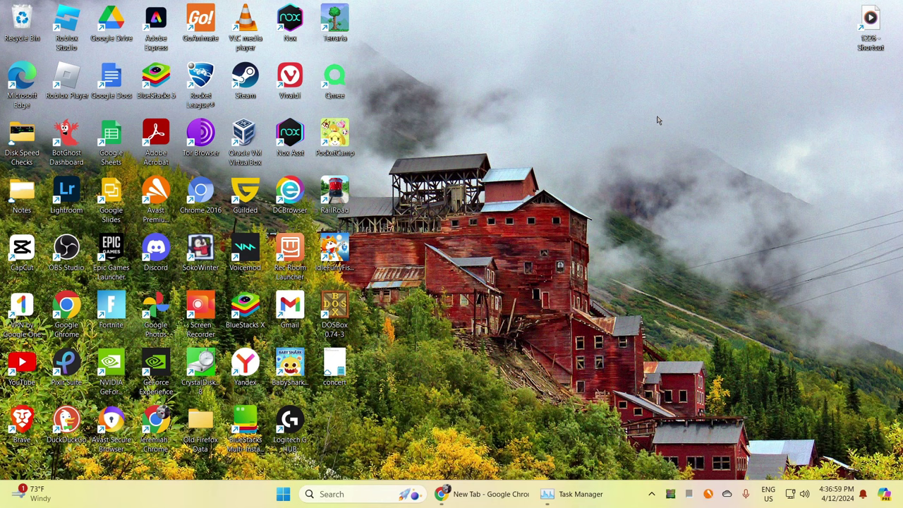
Step: Open File Explorer at This PC and compare the drive details of USB Drive (E:) and Batboy4K (F:)
key(super+e)
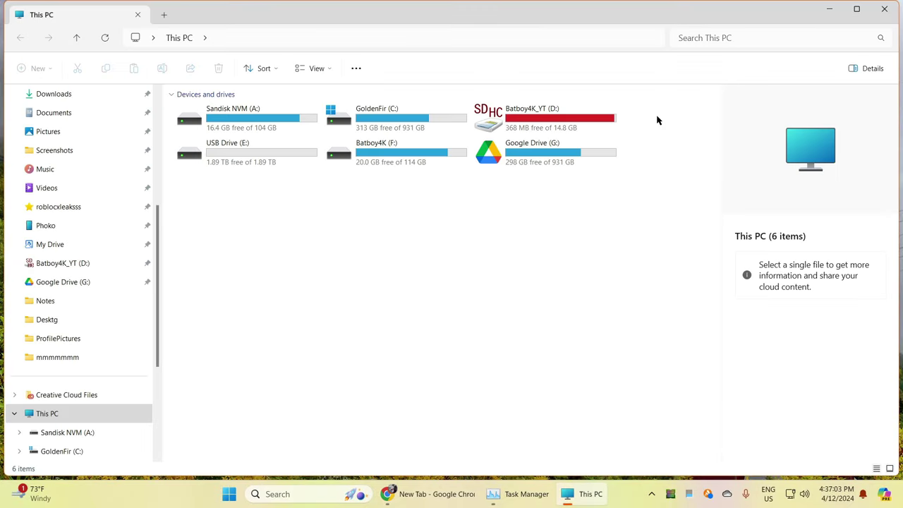
click(215, 160)
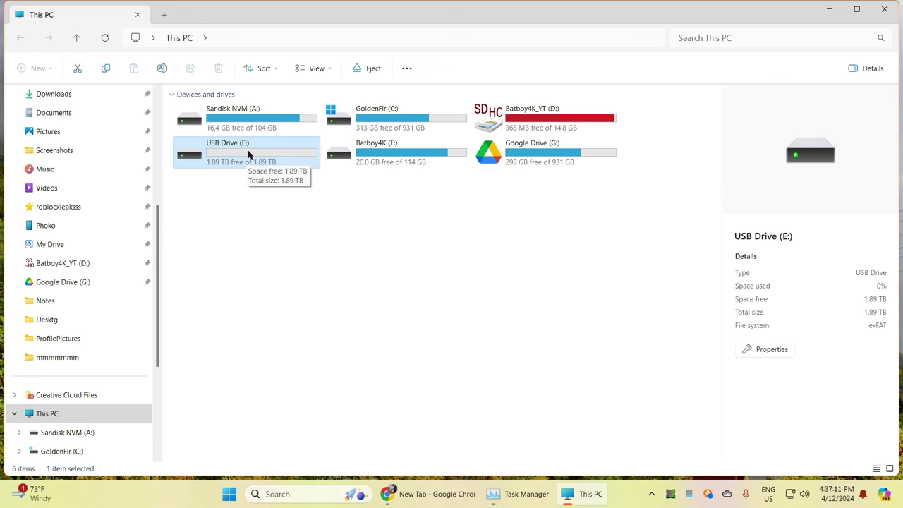
click(403, 158)
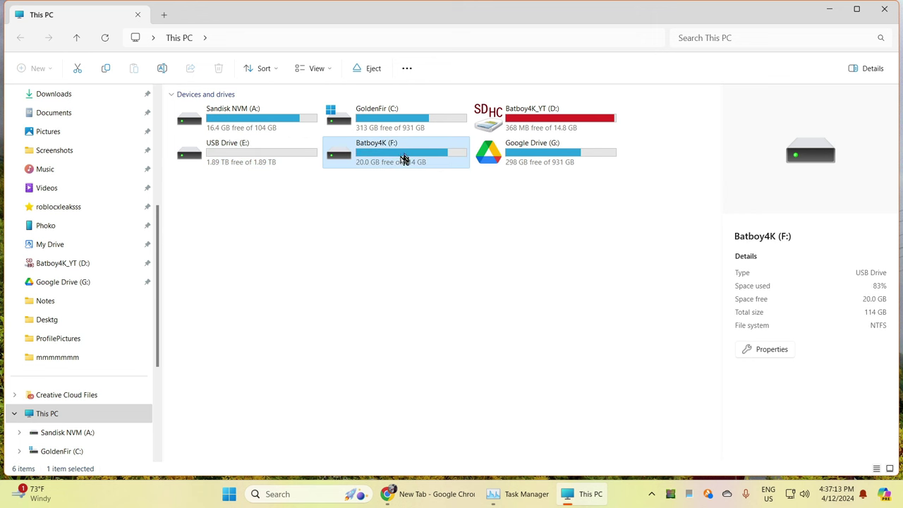
click(211, 146)
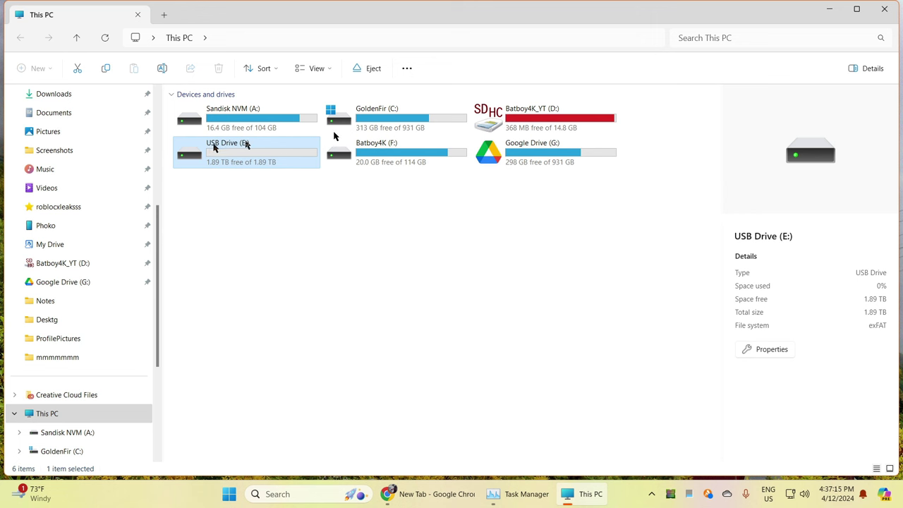
click(311, 198)
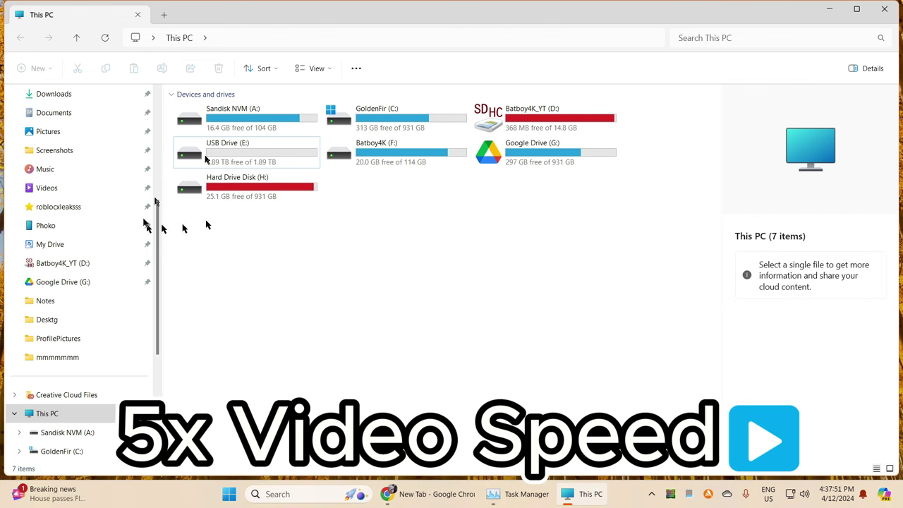
Step: Look inside USB Drive (E:) and return to the list of drives
click(232, 151)
double_click(232, 152)
key(alt+Up)
Step: Open Hard Drive Disk (H:) and browse through its folders and files
click(290, 196)
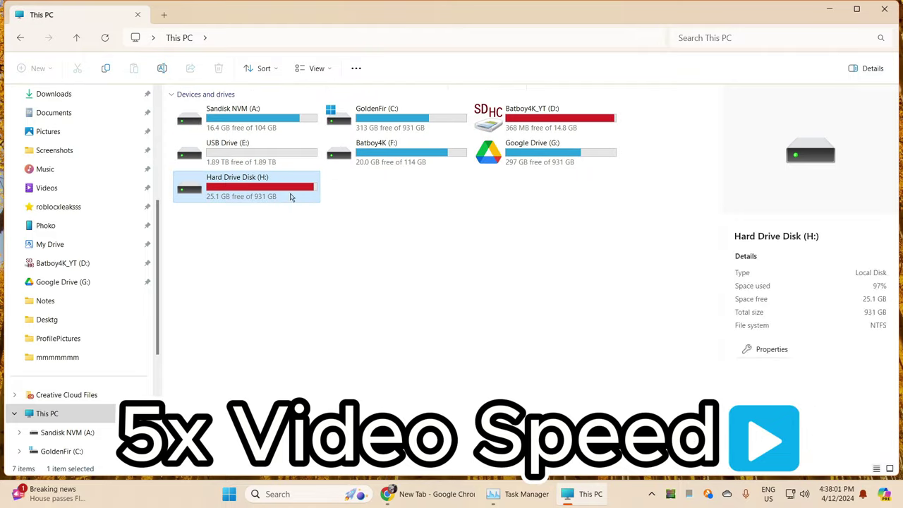
double_click(289, 197)
scroll(716, 268, down, 10)
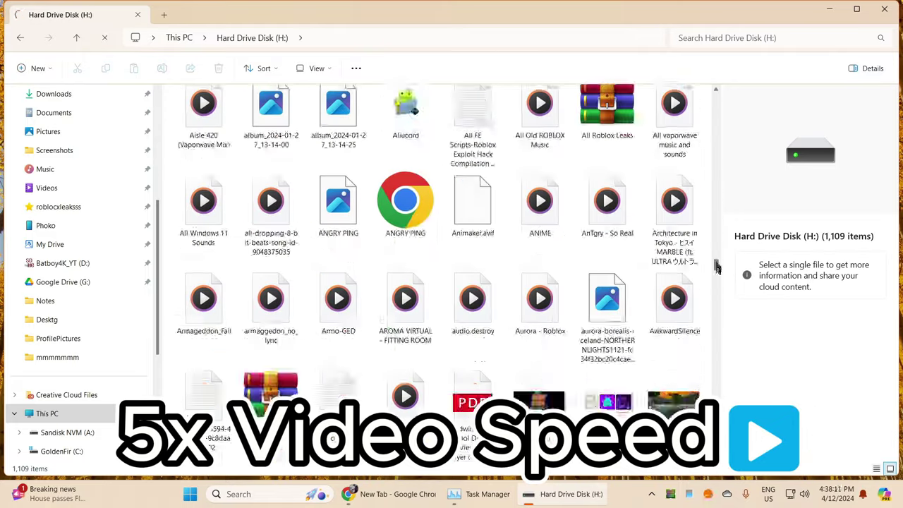
drag(716, 268, 723, 112)
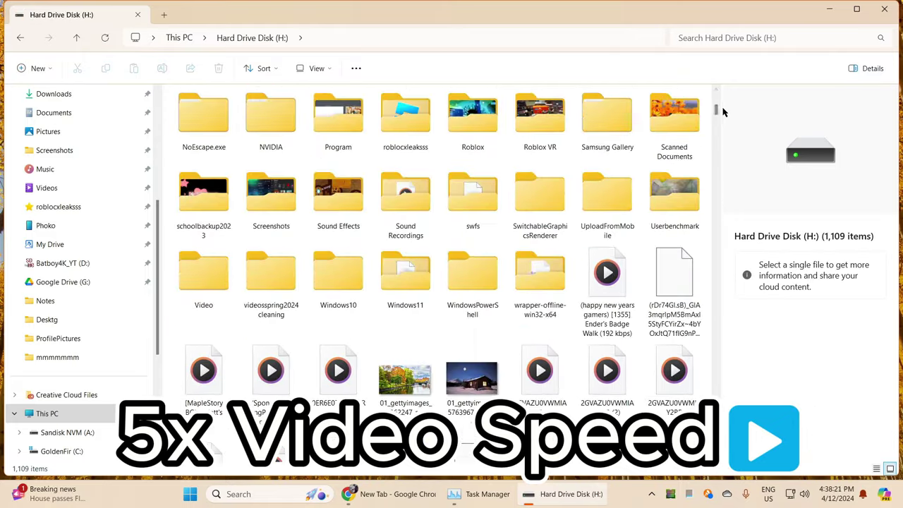
Step: Open This PC in a second File Explorer tab and copy the contents of Hard Drive Disk (H:) to USB Drive (E:)
click(163, 14)
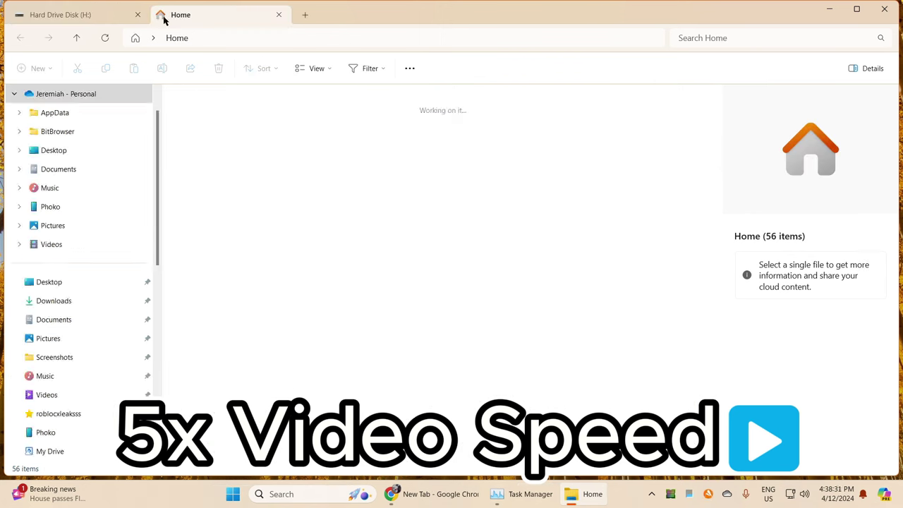
scroll(77, 282, down, 5)
click(48, 318)
click(60, 14)
click(216, 14)
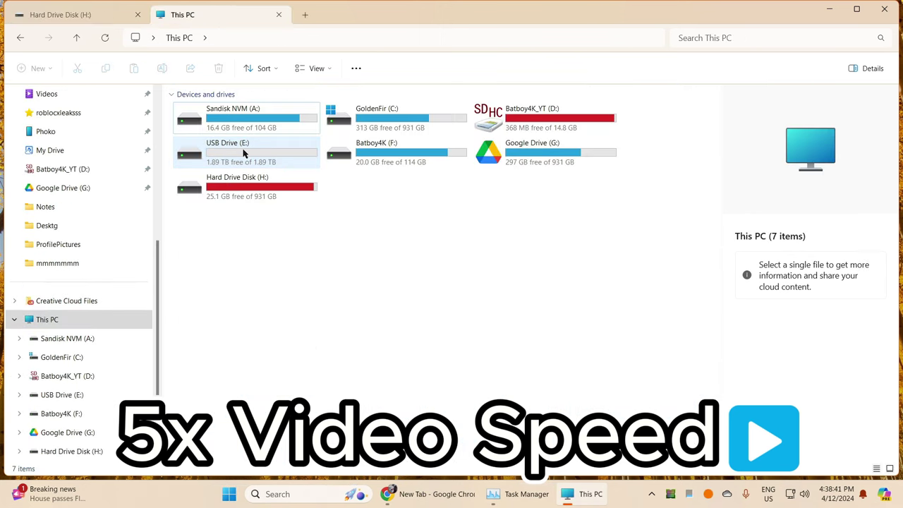
key(ctrl+v)
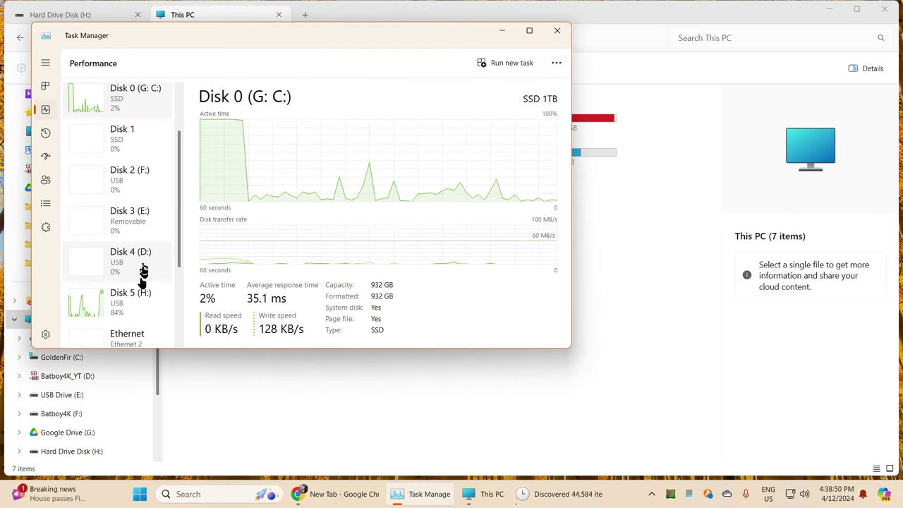
Step: Check the activity of Disk 5 (H:) in Task Manager, minimize it, and move the copy progress window clear of the drive list
click(131, 296)
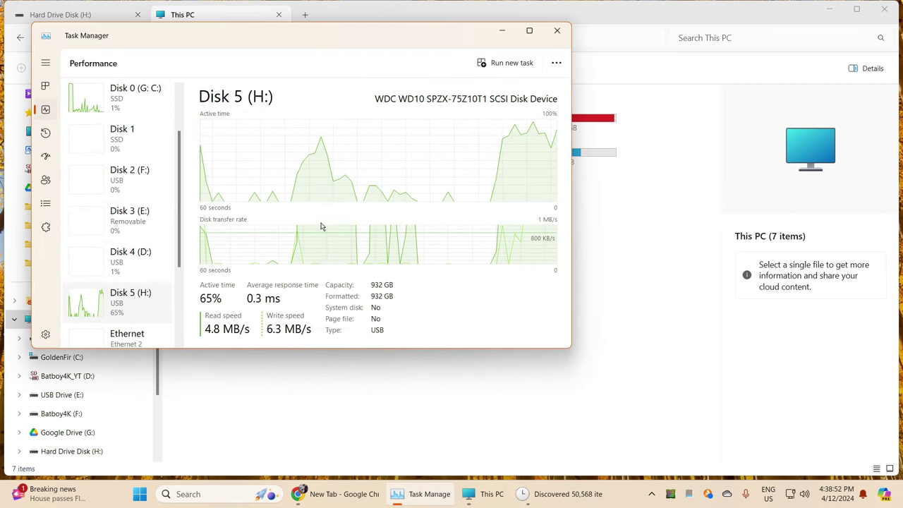
click(502, 31)
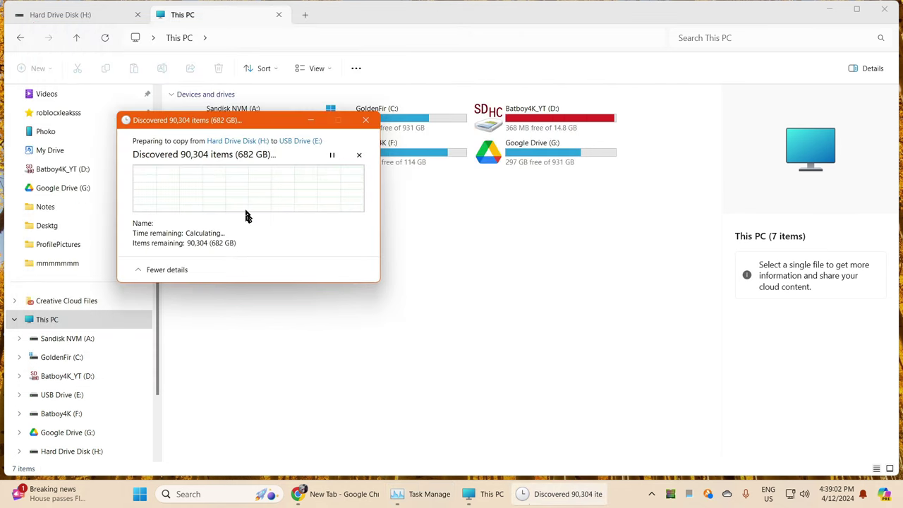
drag(264, 125, 737, 375)
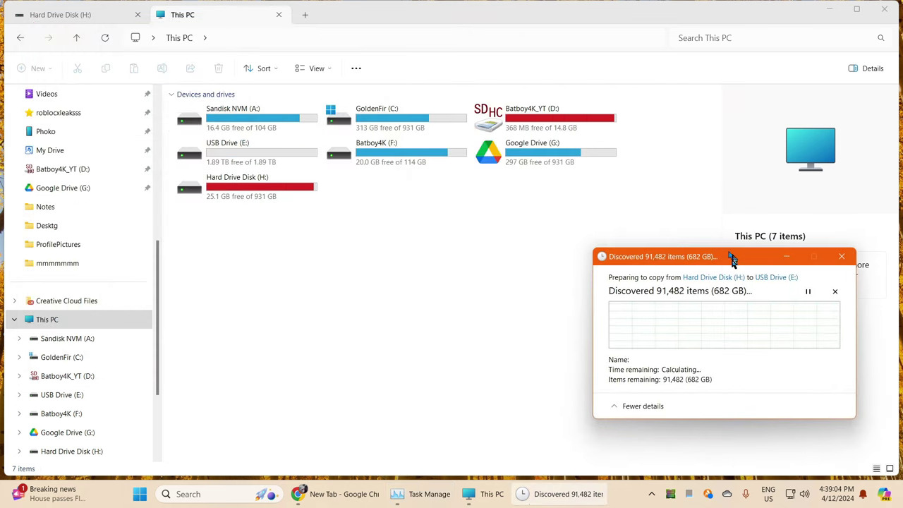
Step: Bring Task Manager back and monitor Disk 5 (H:) beside the copy progress window
click(339, 494)
click(343, 495)
click(407, 494)
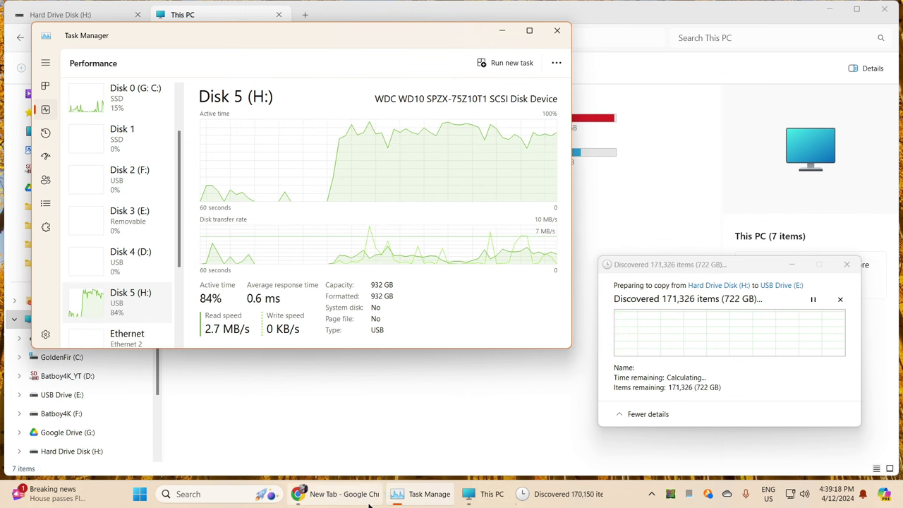
mouse_move(369, 499)
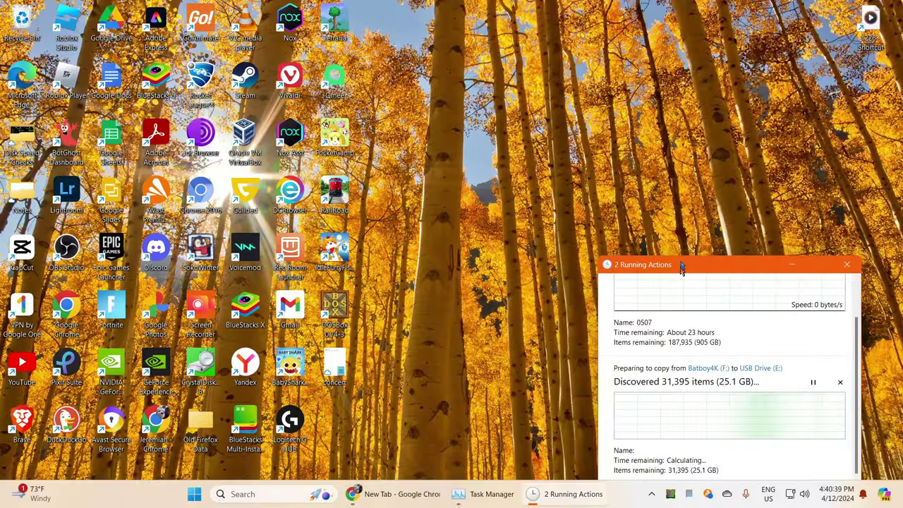
Step: Review both running copies to USB Drive (E:), minimize their progress window, and examine Disk 3 (E:) in Task Manager
drag(682, 264, 570, 193)
scroll(589, 282, up, 3)
click(688, 129)
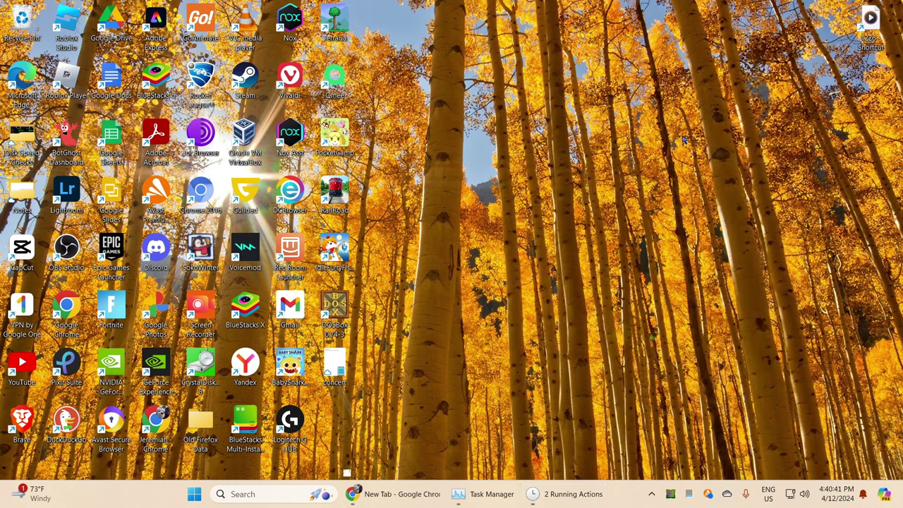
click(470, 494)
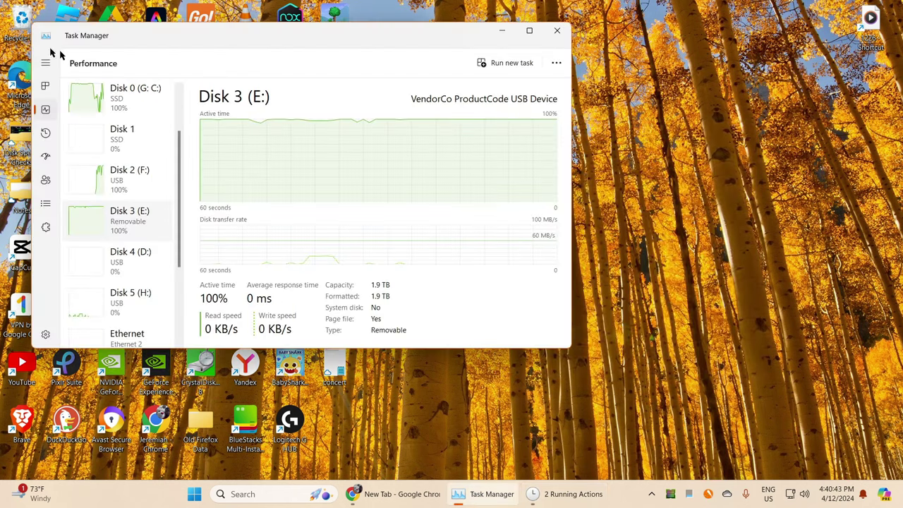